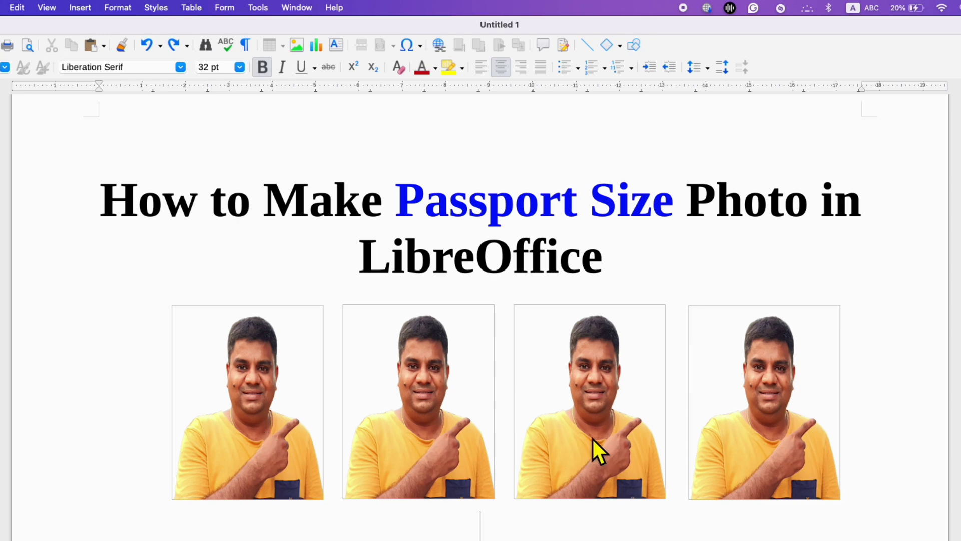
- Delete the four sample passport photos below the title to start over
key(BackSpace)
key(BackSpace)
key(BackSpace)
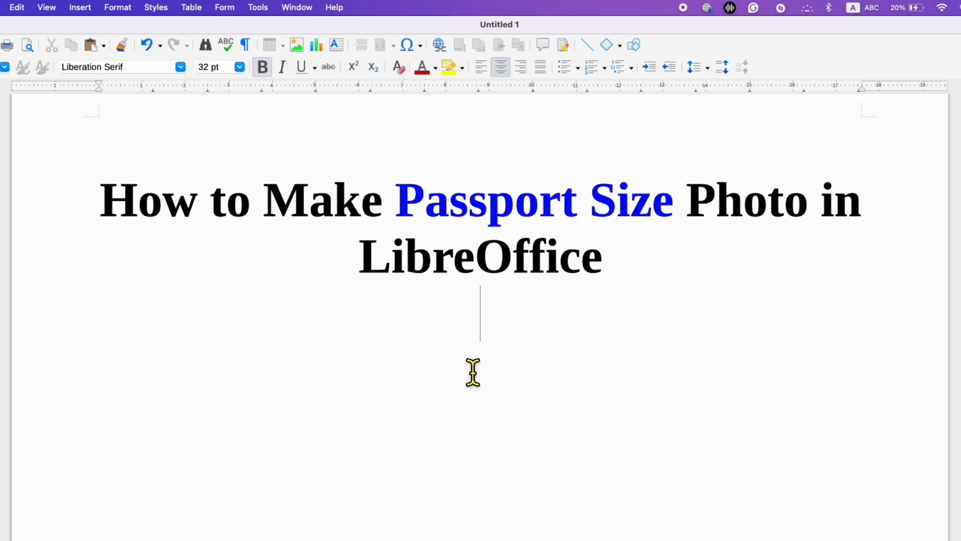
- Insert Picture 1.png from the Pictures folder beneath the title
click(298, 47)
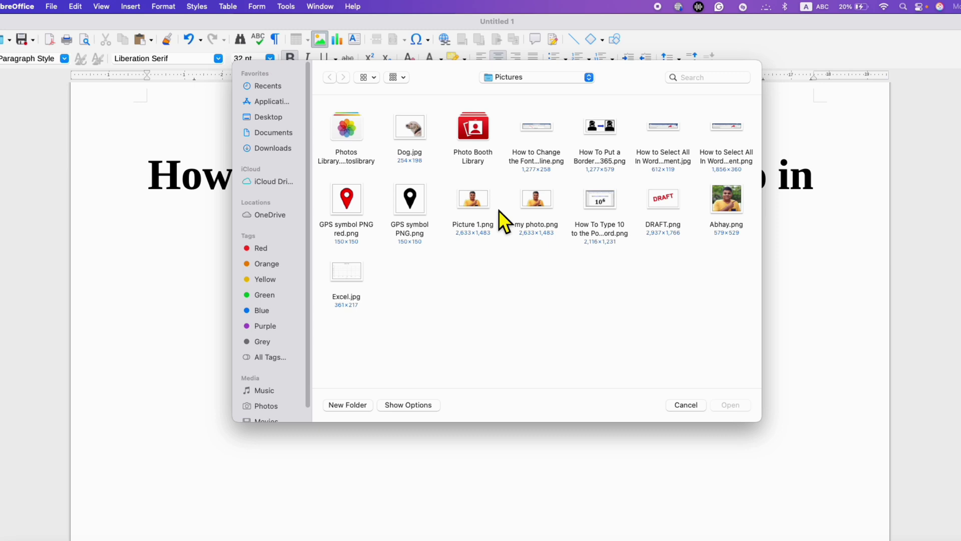
click(483, 206)
click(743, 409)
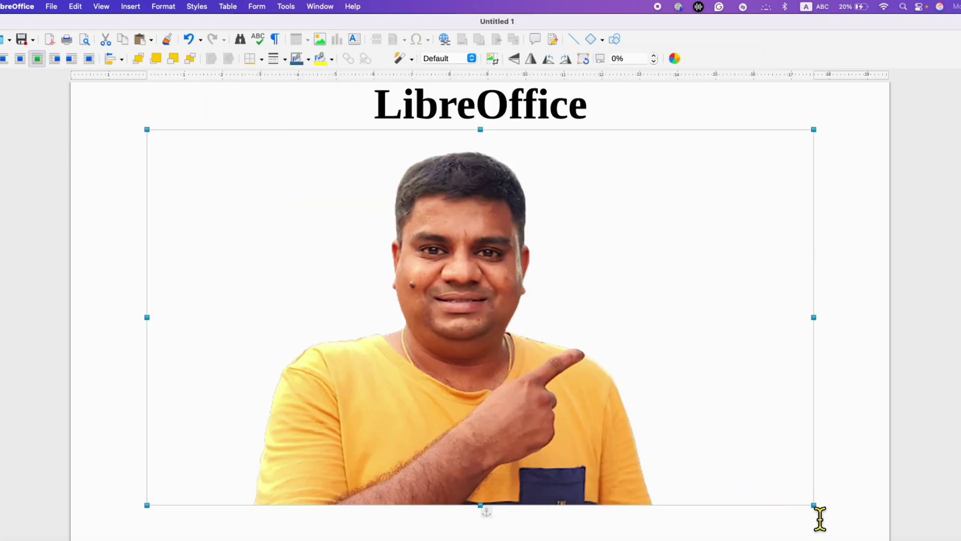
- Crop the photo by 6.69 cm on the left and 11.15 cm on the right
double_click(492, 349)
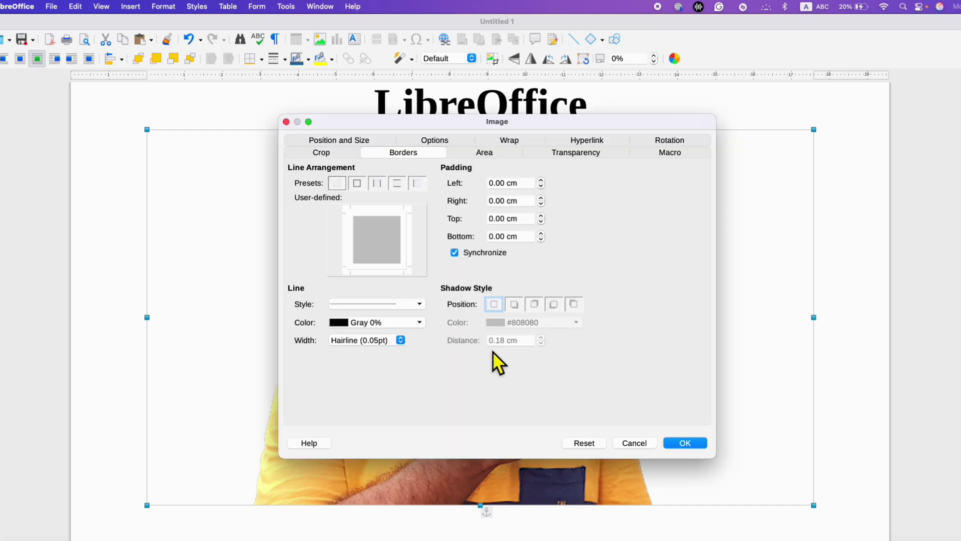
click(348, 159)
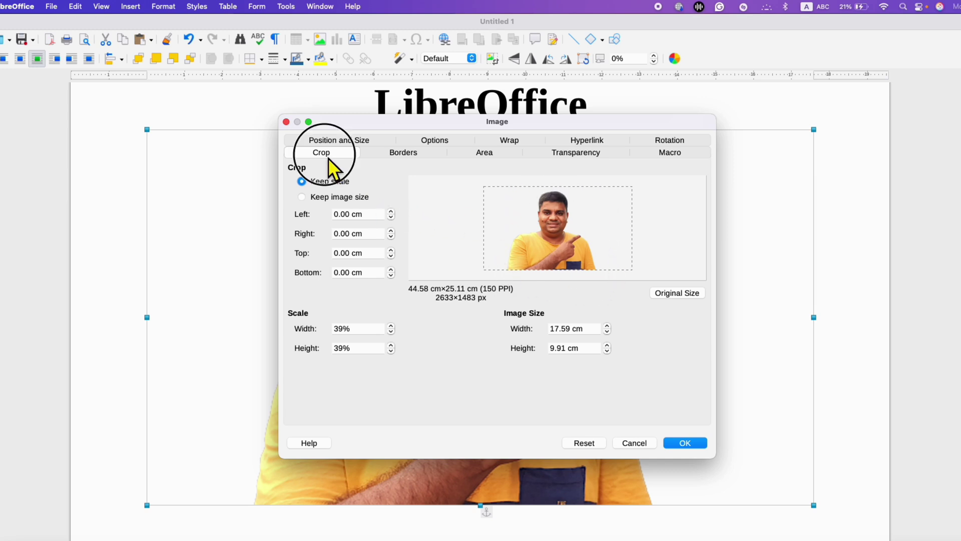
click(392, 217)
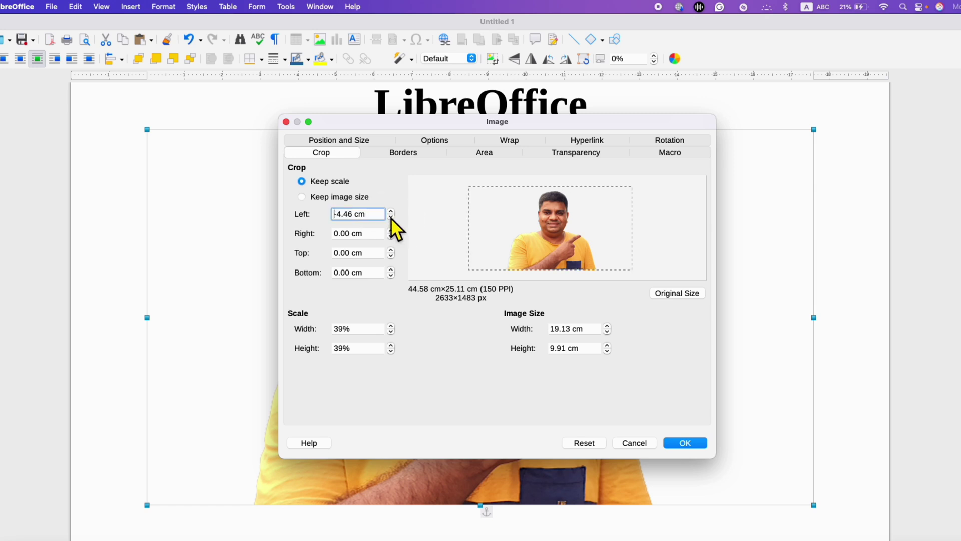
click(391, 214)
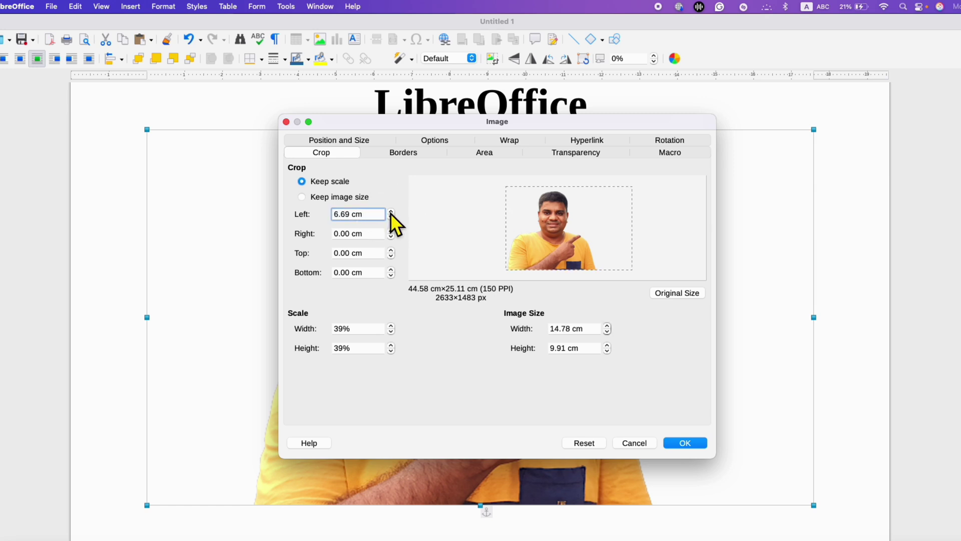
click(391, 213)
click(390, 217)
click(390, 230)
click(389, 231)
click(389, 231)
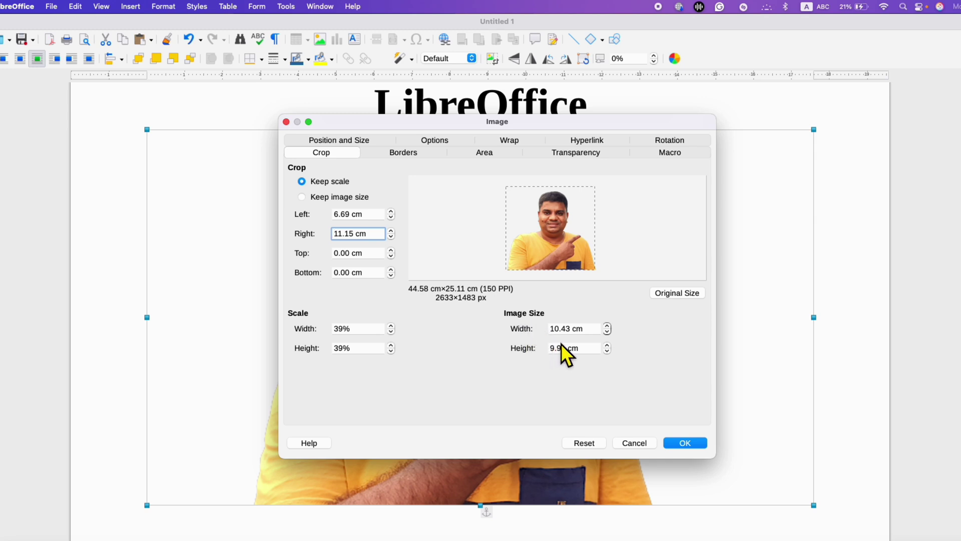
- Resize the cropped photo to 3.5 cm wide by 4.5 cm tall
click(576, 333)
double_click(576, 335)
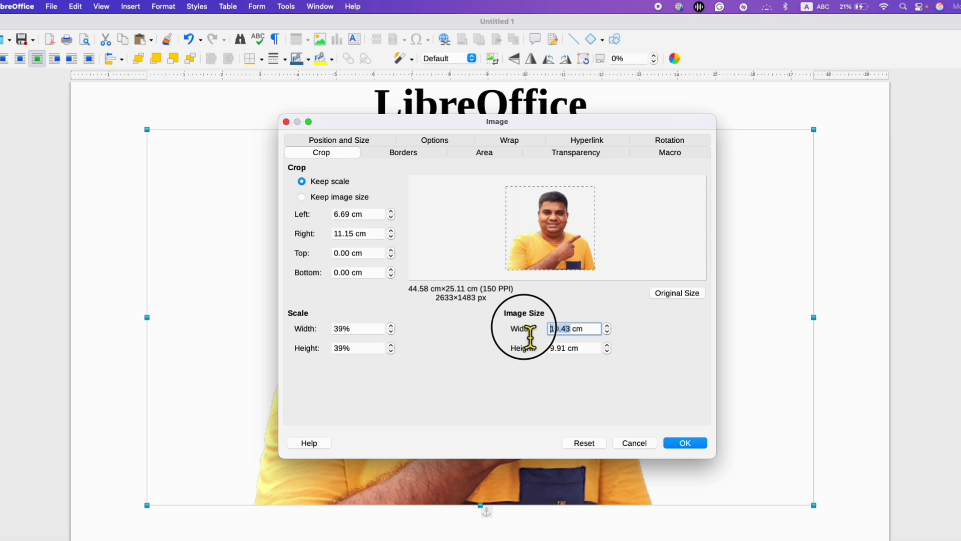
text(3.5)
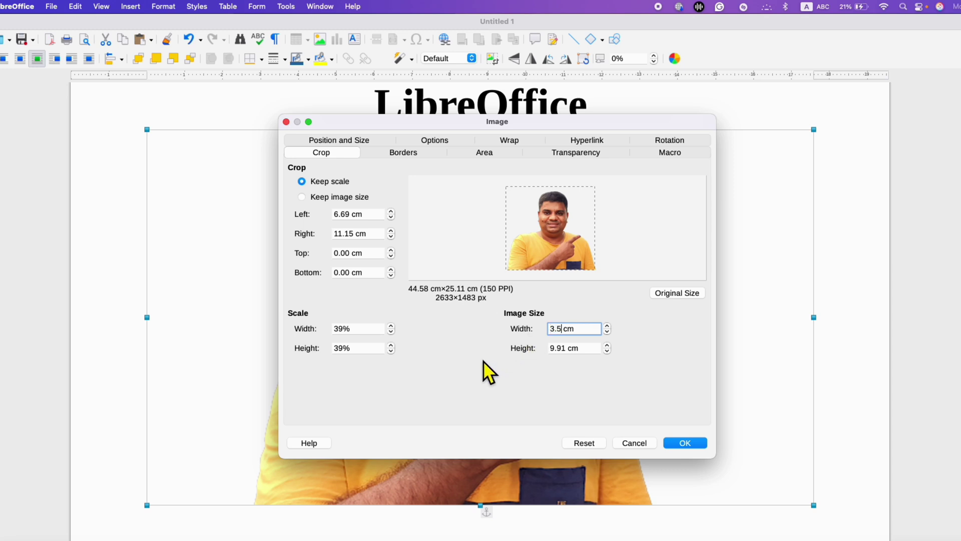
double_click(568, 348)
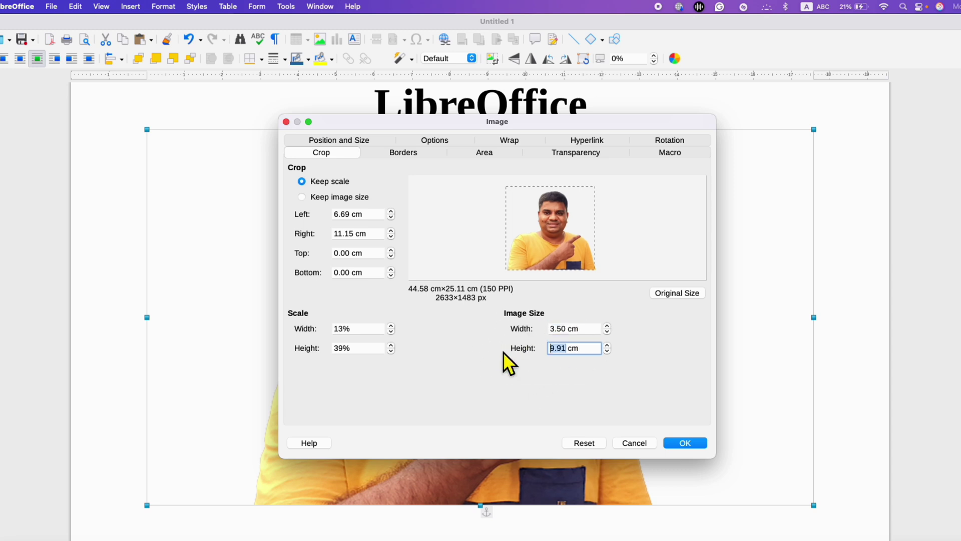
text(4.5)
click(675, 442)
scroll(682, 451, up, 4)
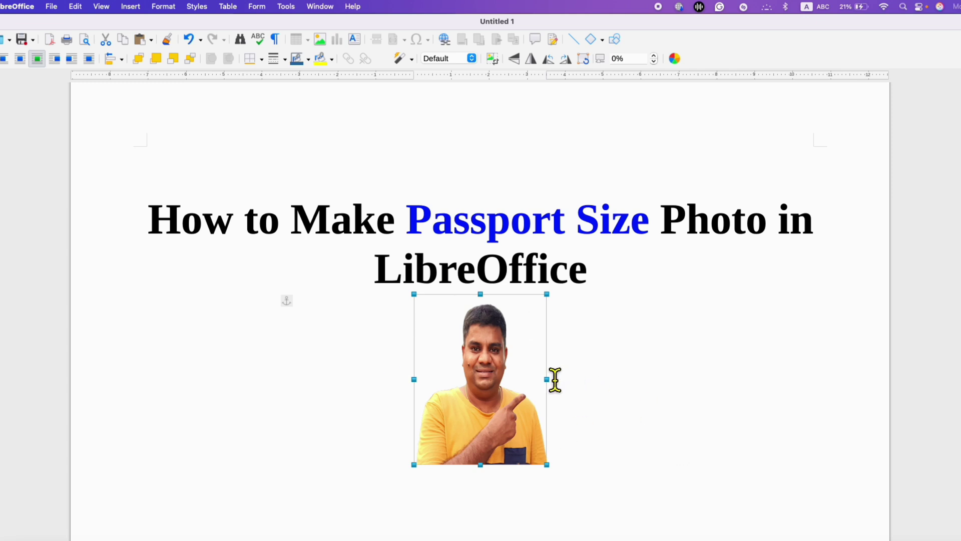
- Copy the passport photo and paste a duplicate on the same line
right_click(496, 371)
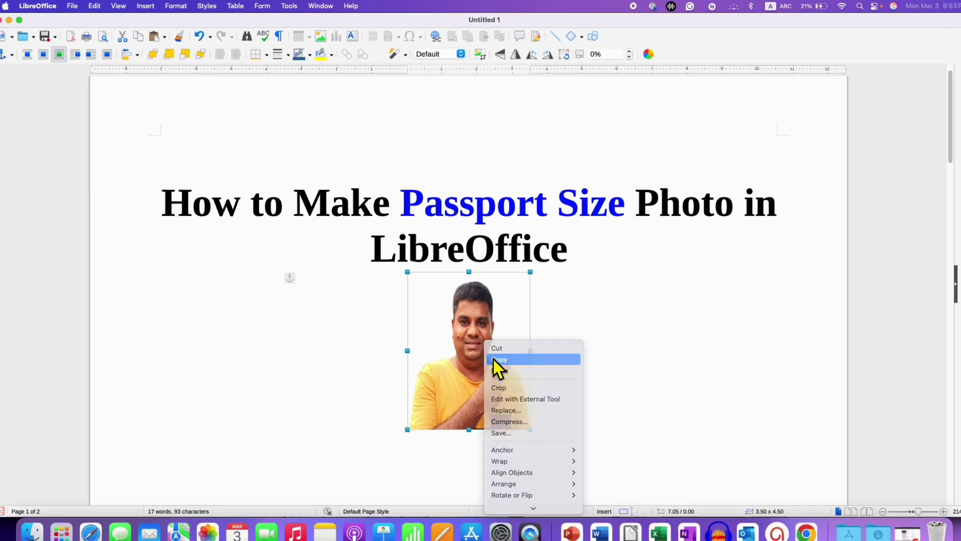
click(506, 384)
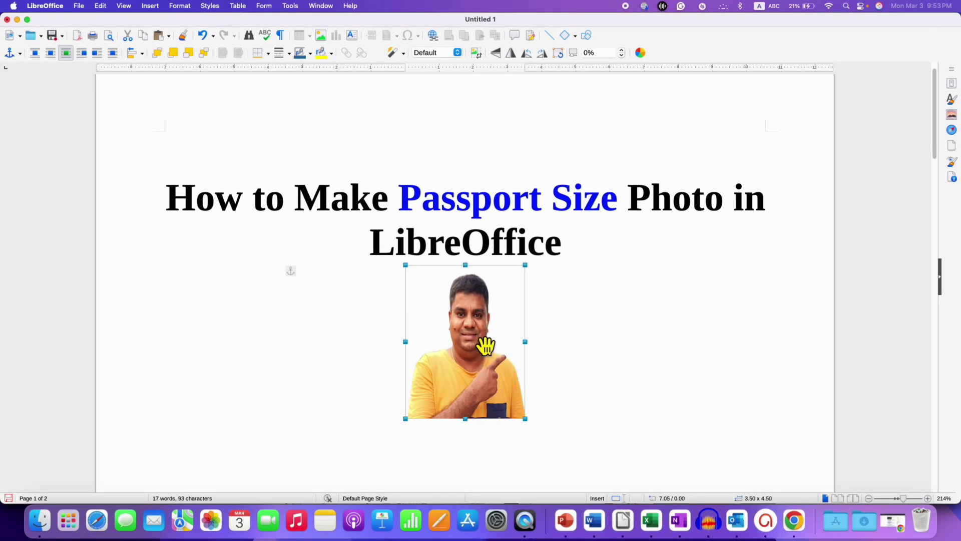
click(652, 360)
right_click(336, 340)
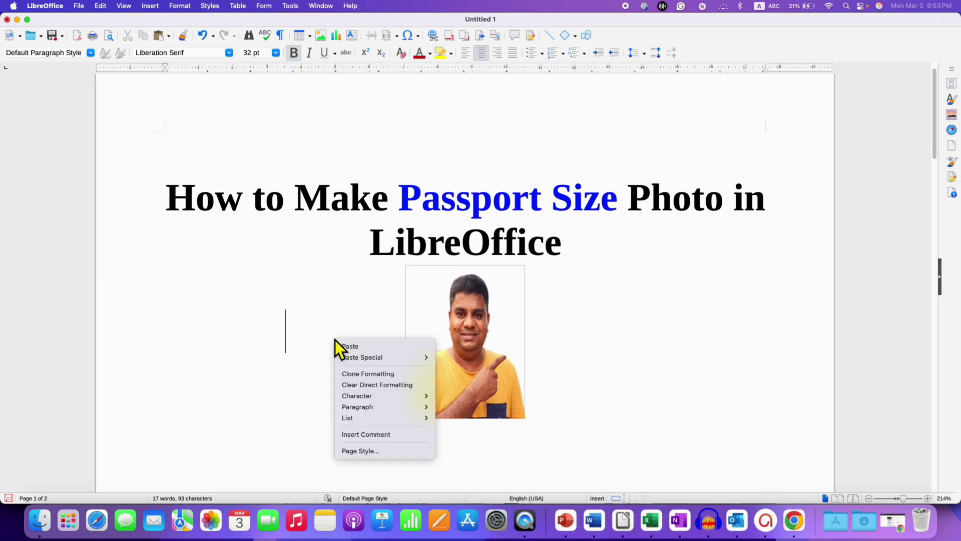
click(354, 350)
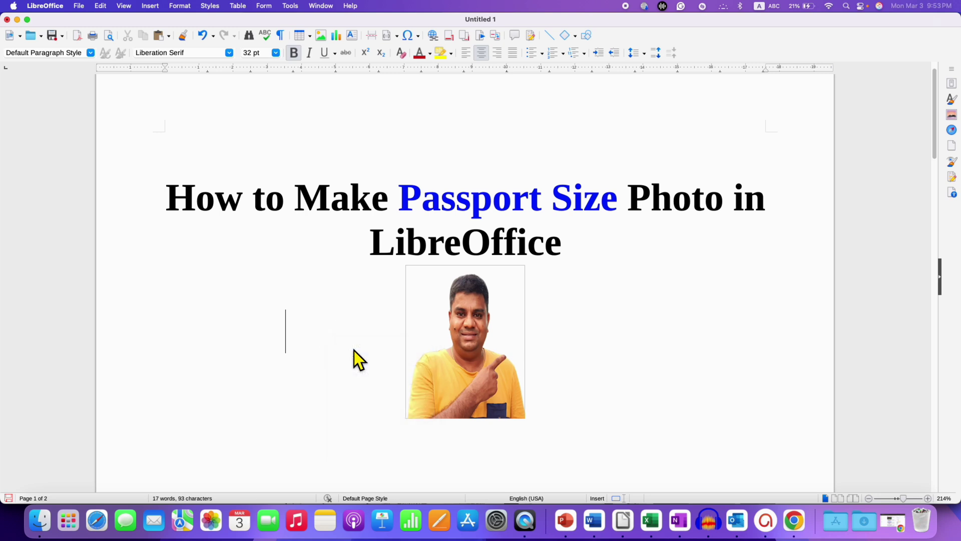
- Arrange the two passport photos side by side below the title
drag(440, 400, 571, 359)
click(470, 355)
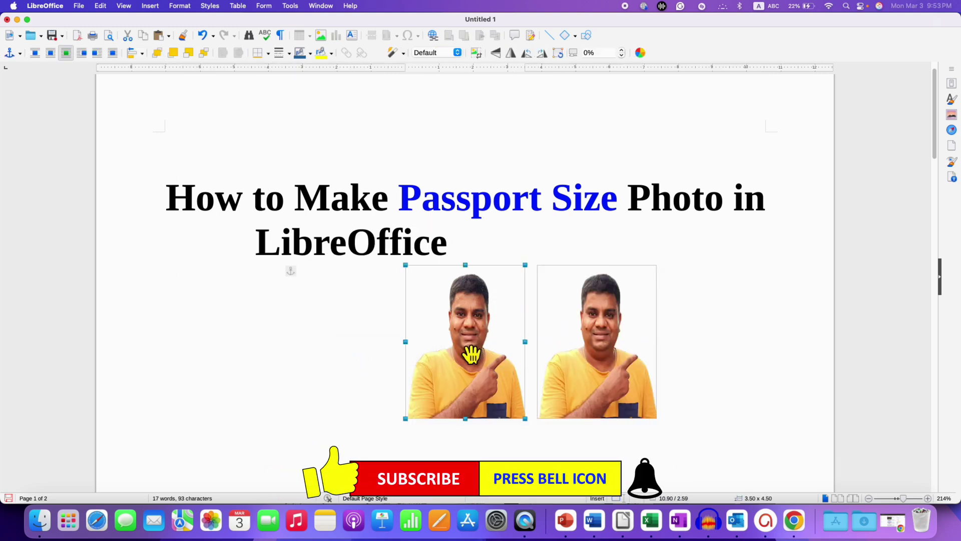
drag(471, 354, 400, 379)
drag(547, 380, 516, 372)
click(679, 387)
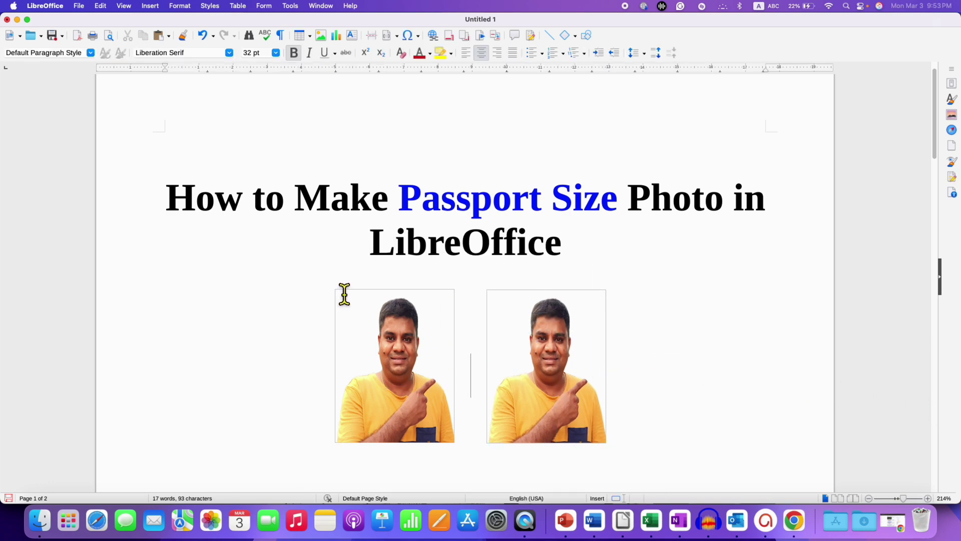
- Give the left photo an extra-thick 4.5 pt black border on all sides
click(417, 340)
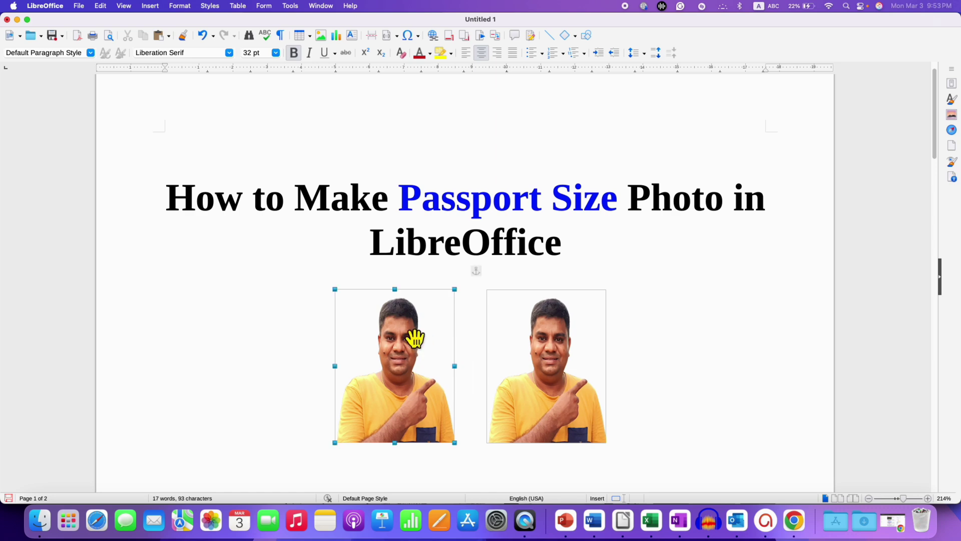
double_click(415, 340)
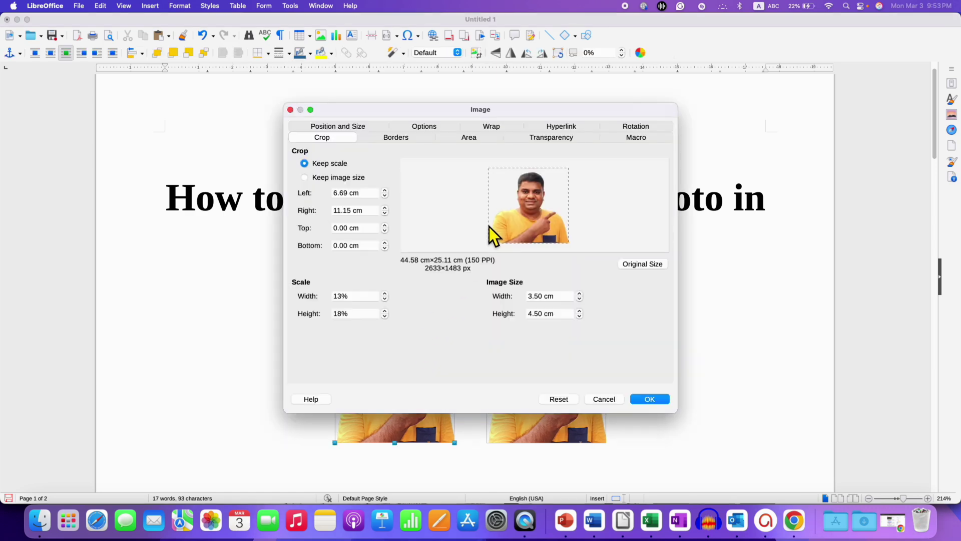
click(402, 139)
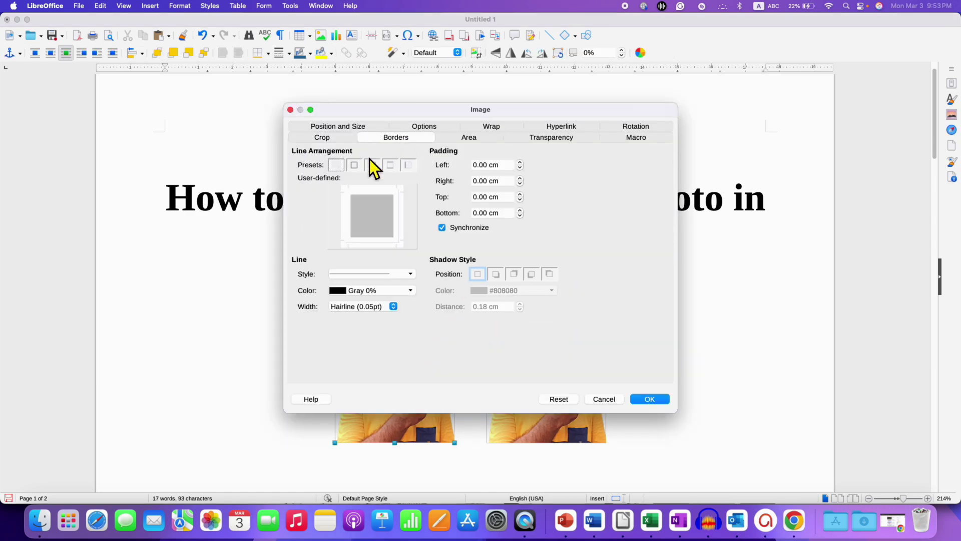
click(354, 165)
click(371, 308)
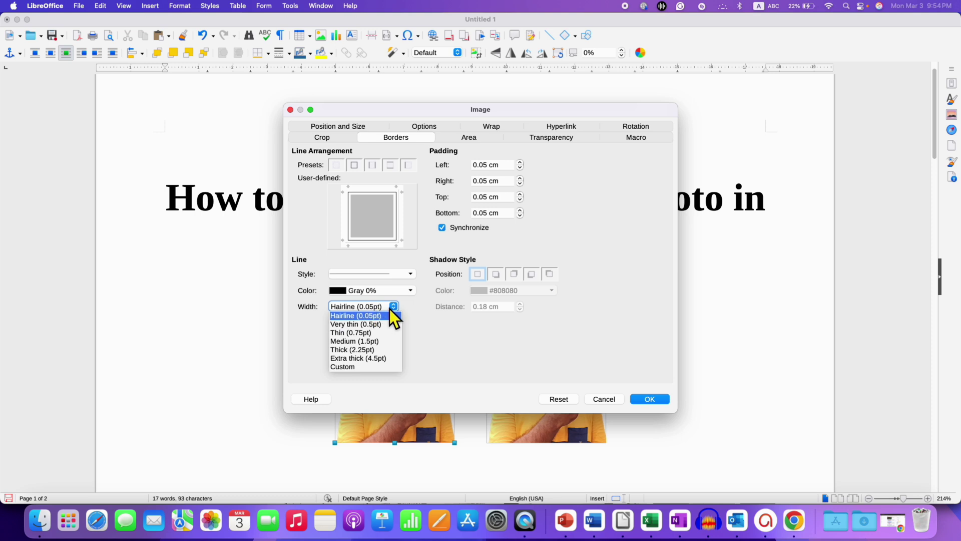
click(357, 359)
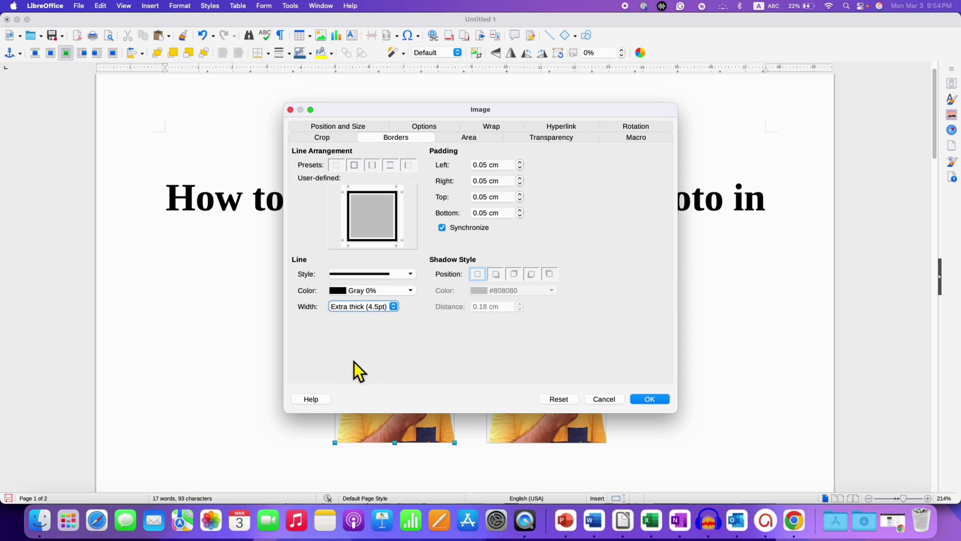
click(659, 399)
click(709, 345)
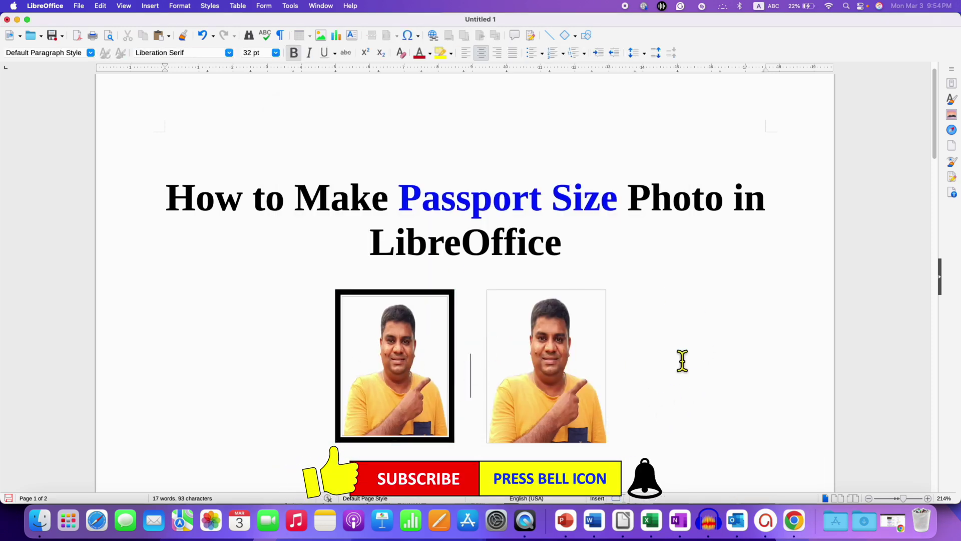